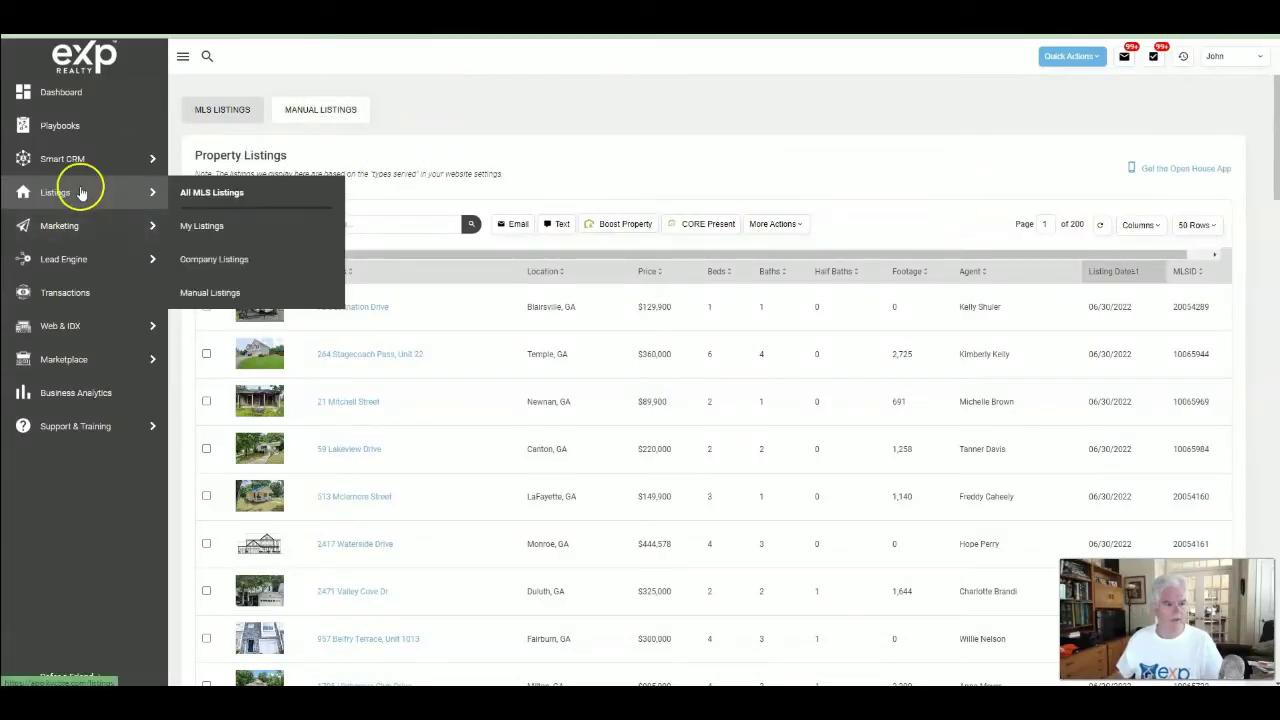
- Filter kvCORE listings to Company Listings and search for 'jasper'
left_click(205, 258)
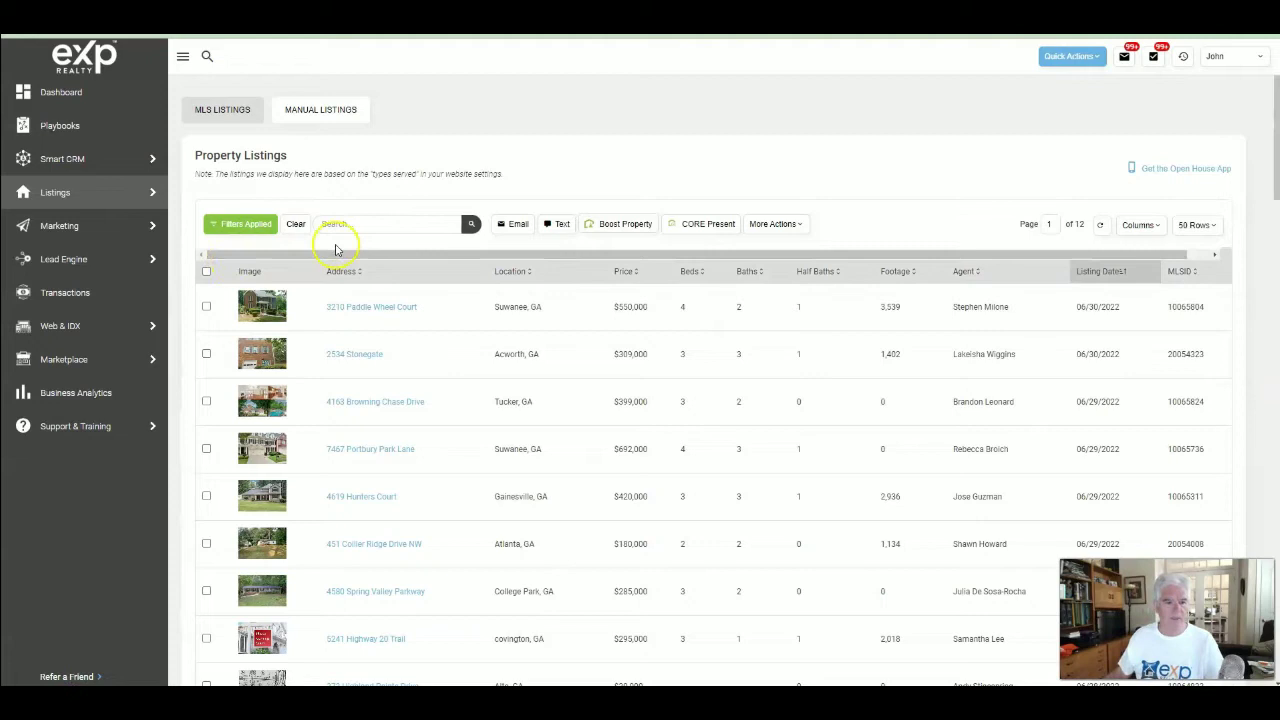
left_click(369, 224)
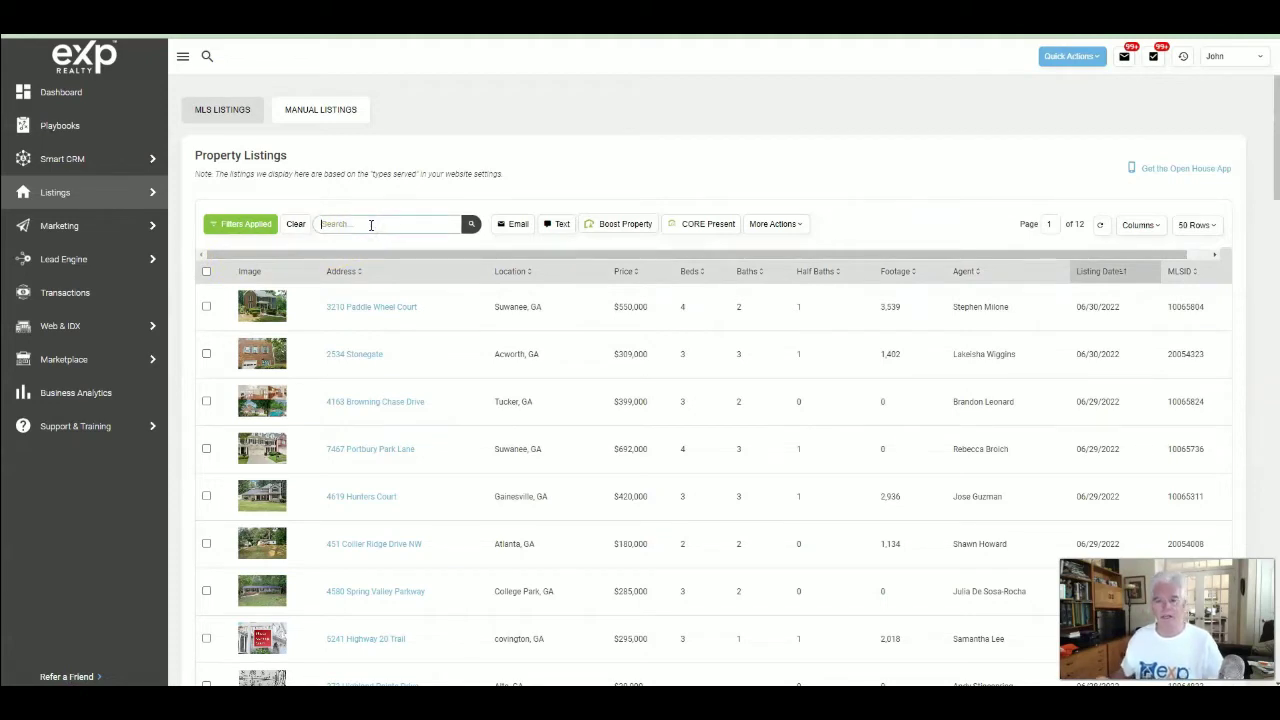
left_click(370, 225)
type("jasper")
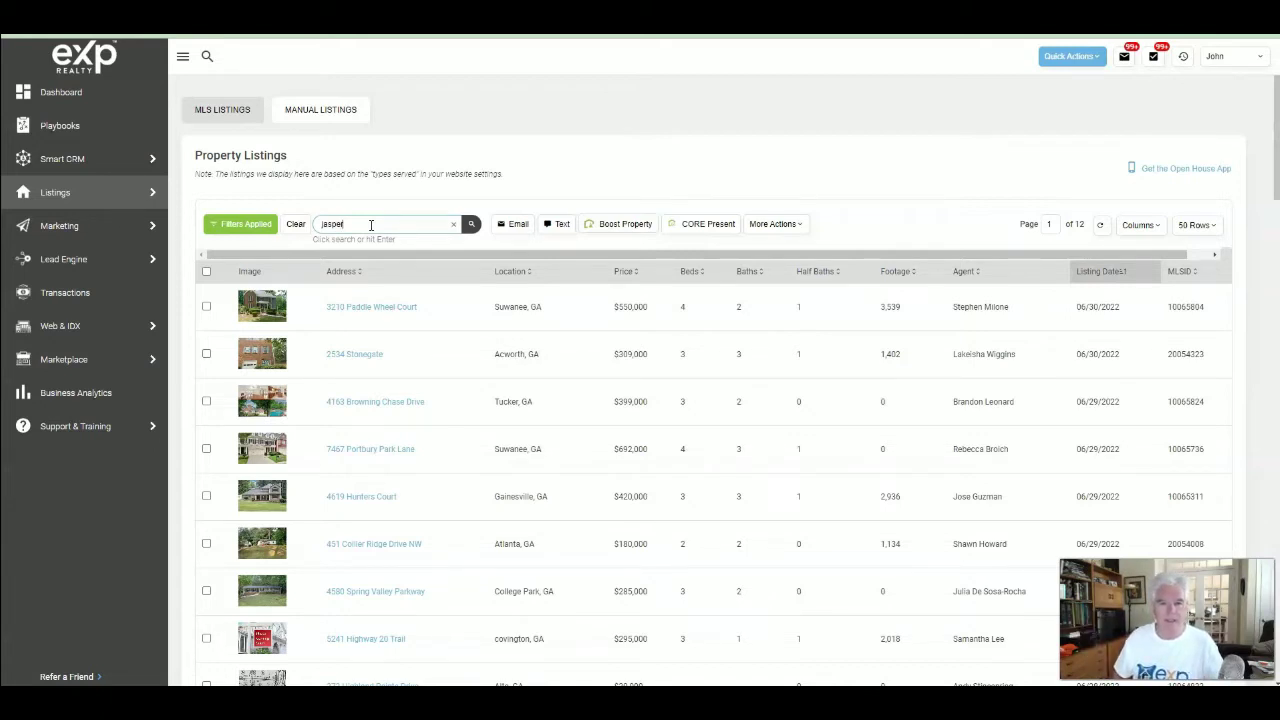
key("Return")
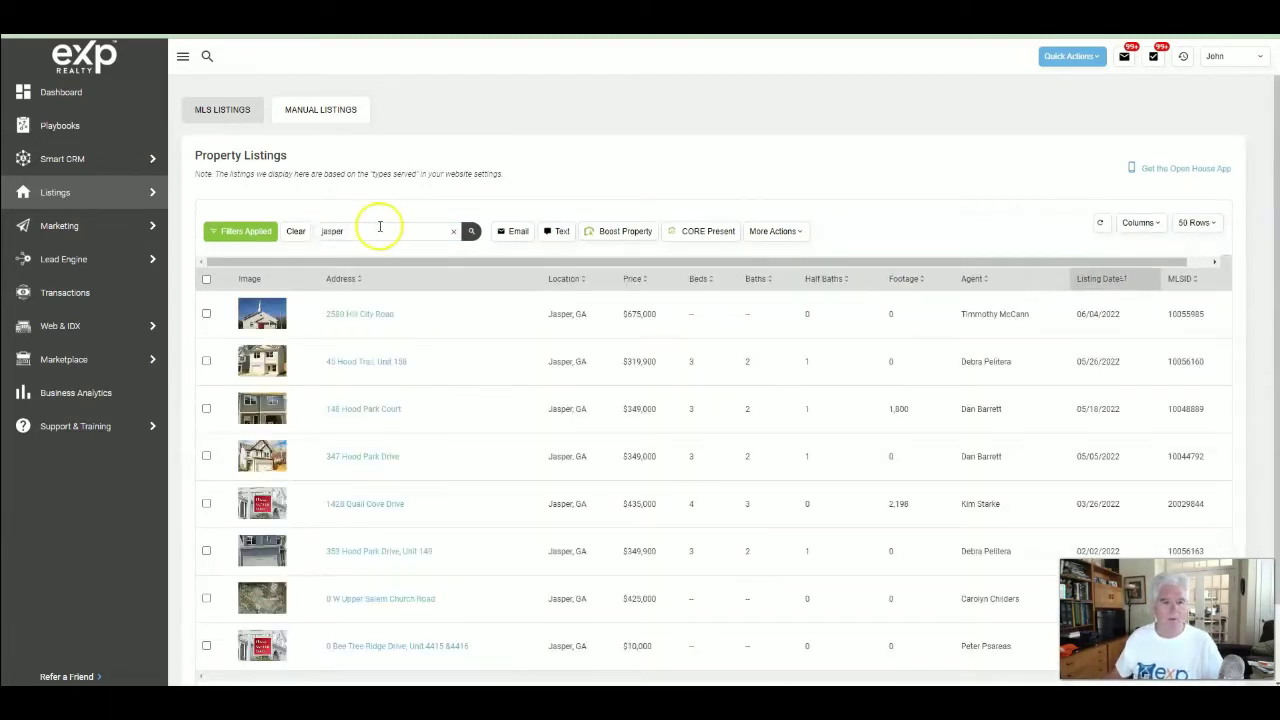
- Sort the eight Jasper, GA listings by agent
scroll(893, 346, "down", 1)
scroll(893, 346, "down", 1)
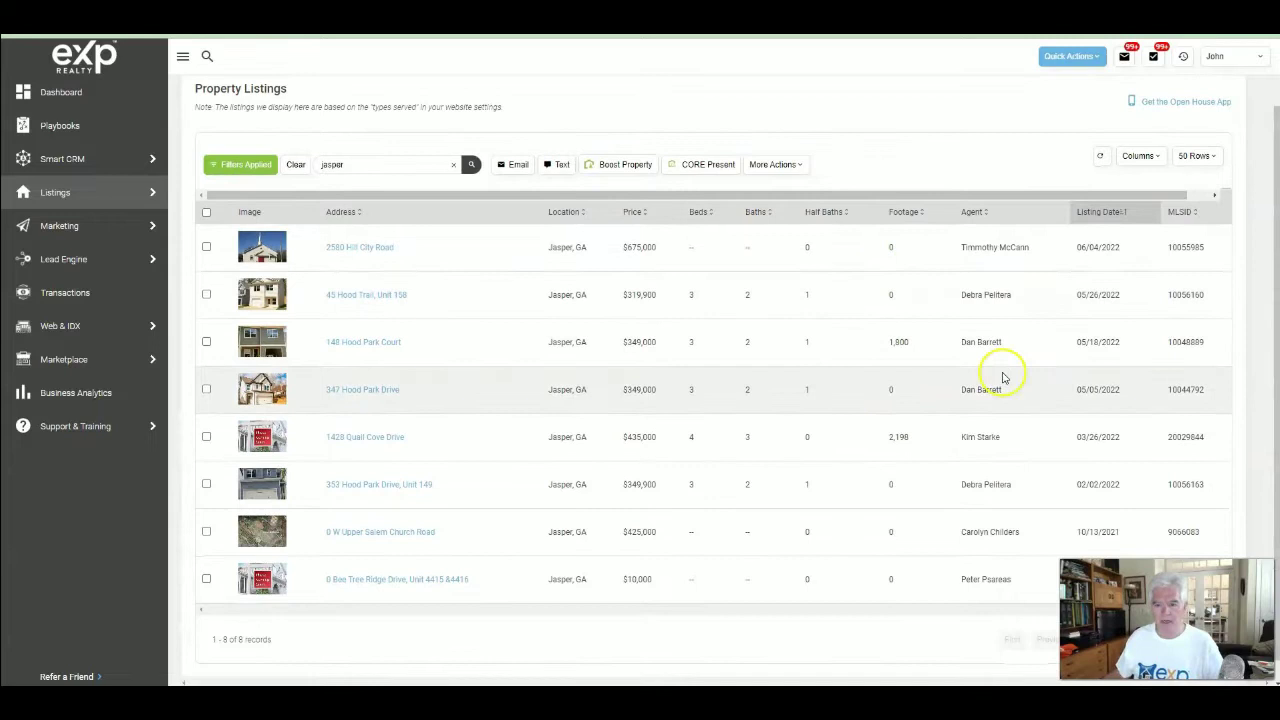
left_click(975, 212)
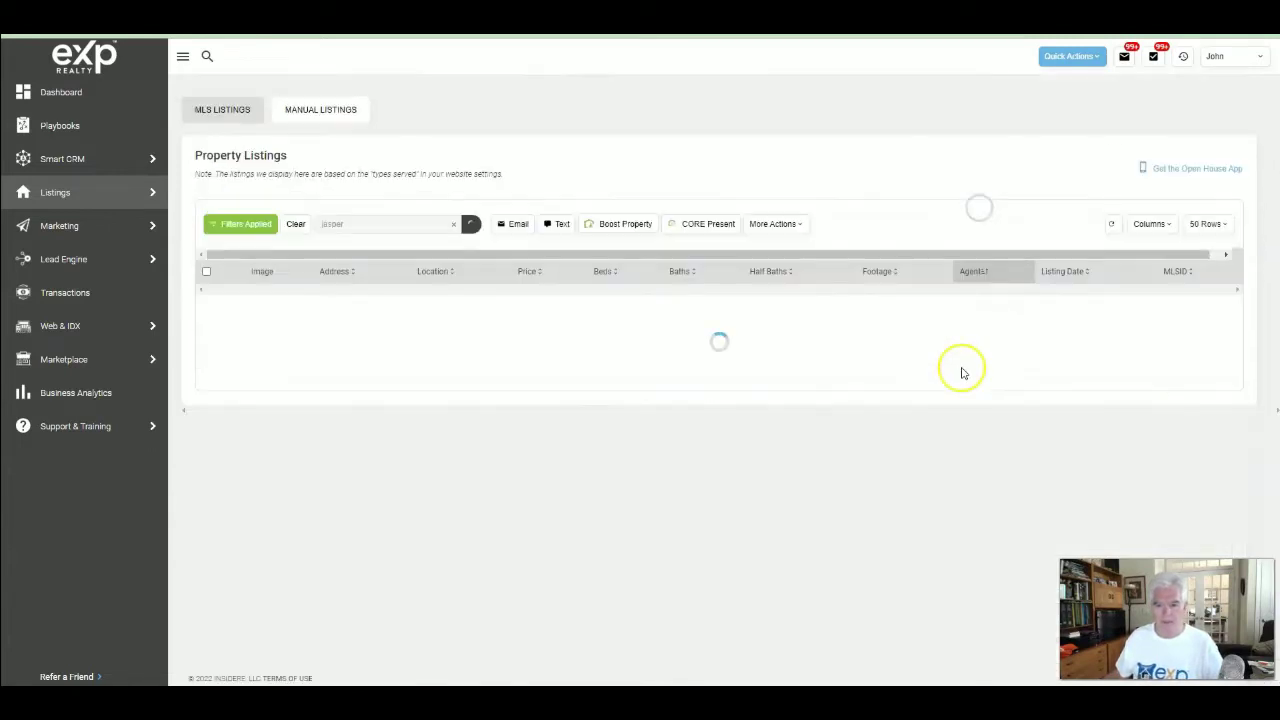
scroll(968, 306, "down", 2)
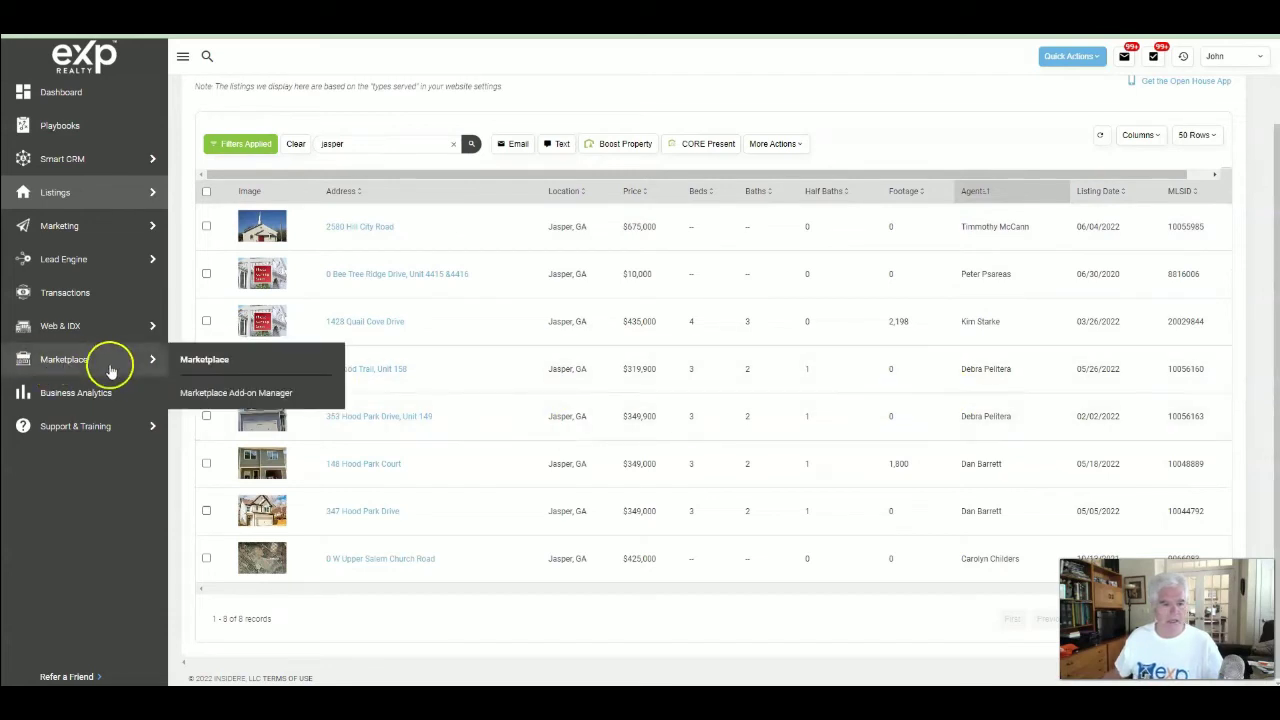
- Open 45 Hood Trail and 353 Hood Park Drive listings in new tabs
right_click(350, 373)
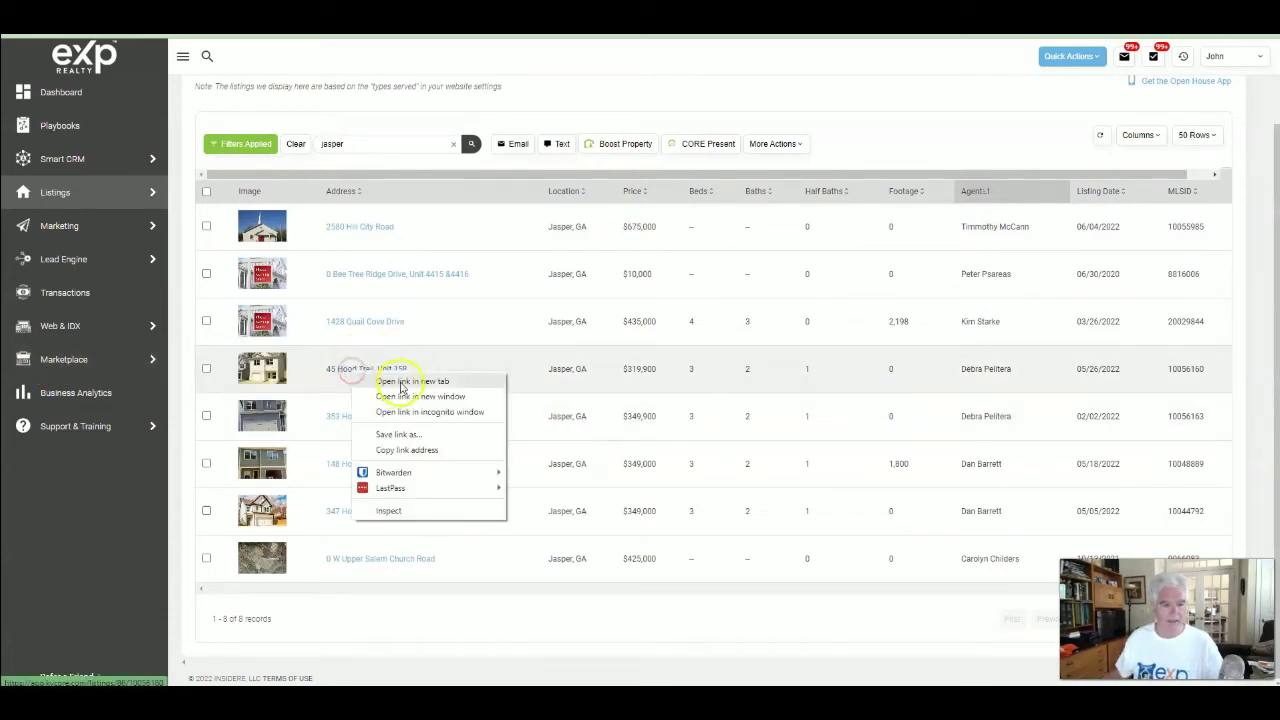
left_click(398, 379)
right_click(361, 418)
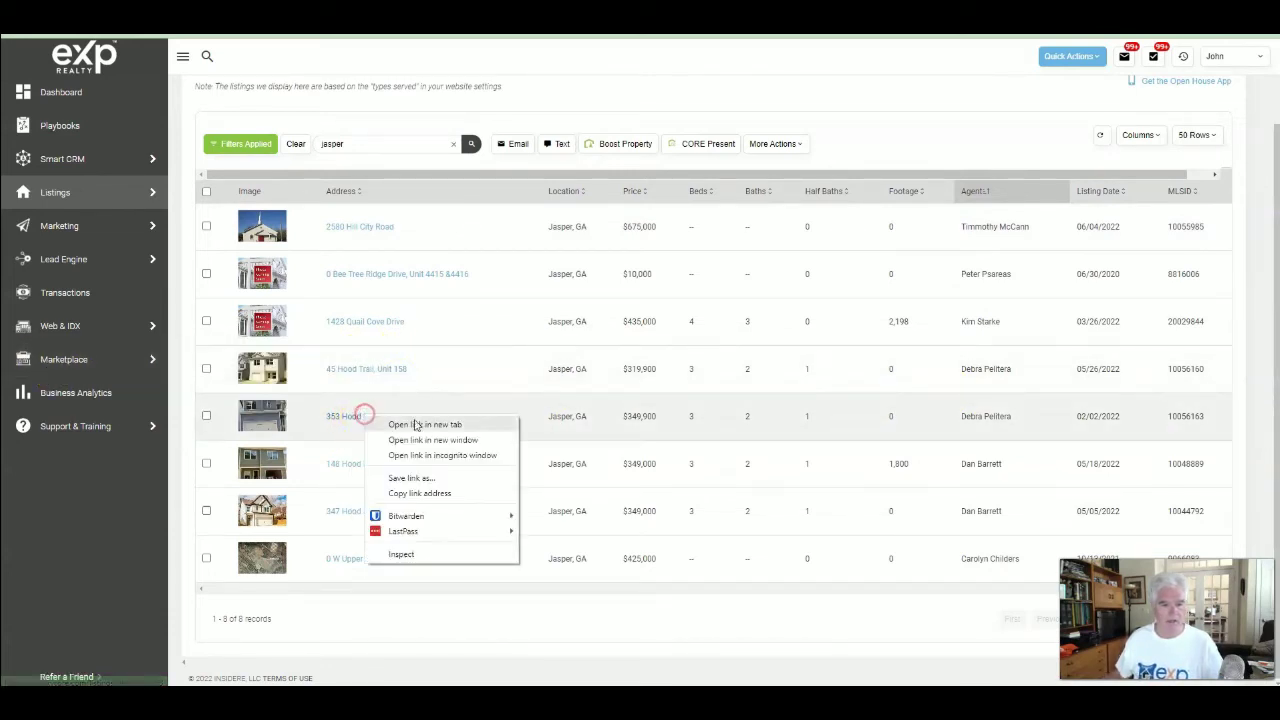
left_click(410, 423)
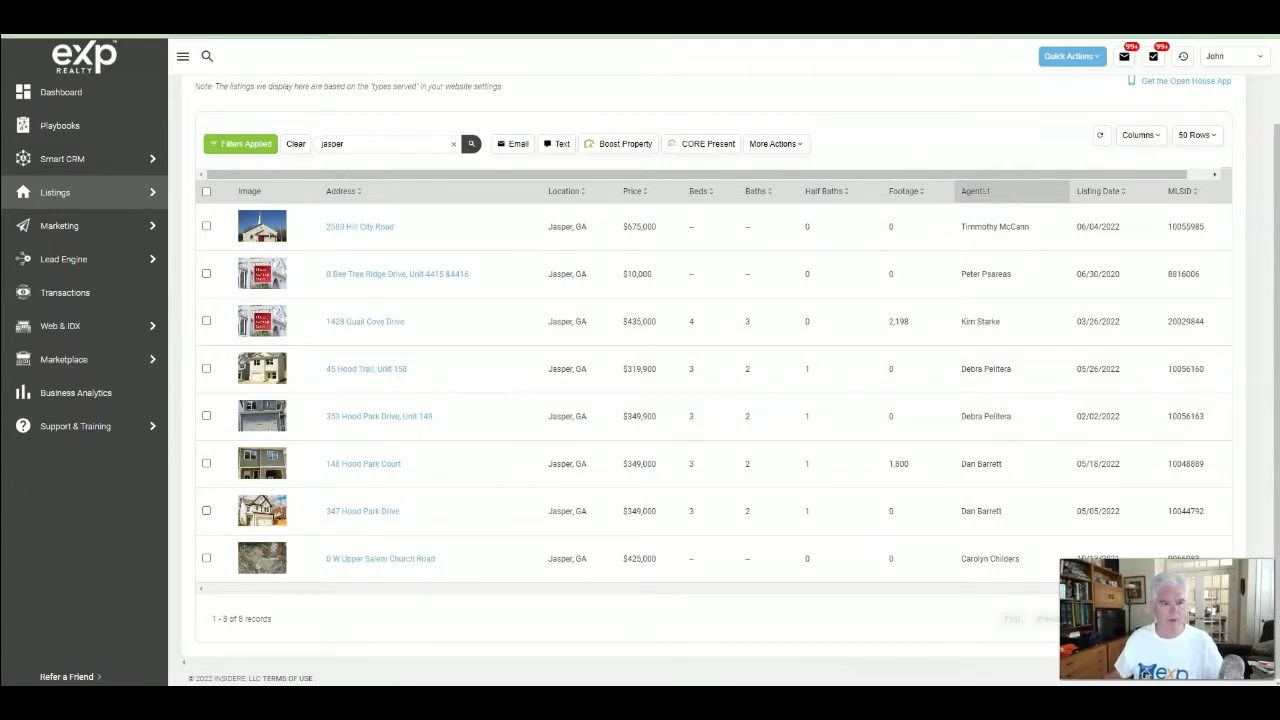
- On the 45 Hood Trail, Unit 158 listing page, copy its Direct Link
key("ctrl+Tab")
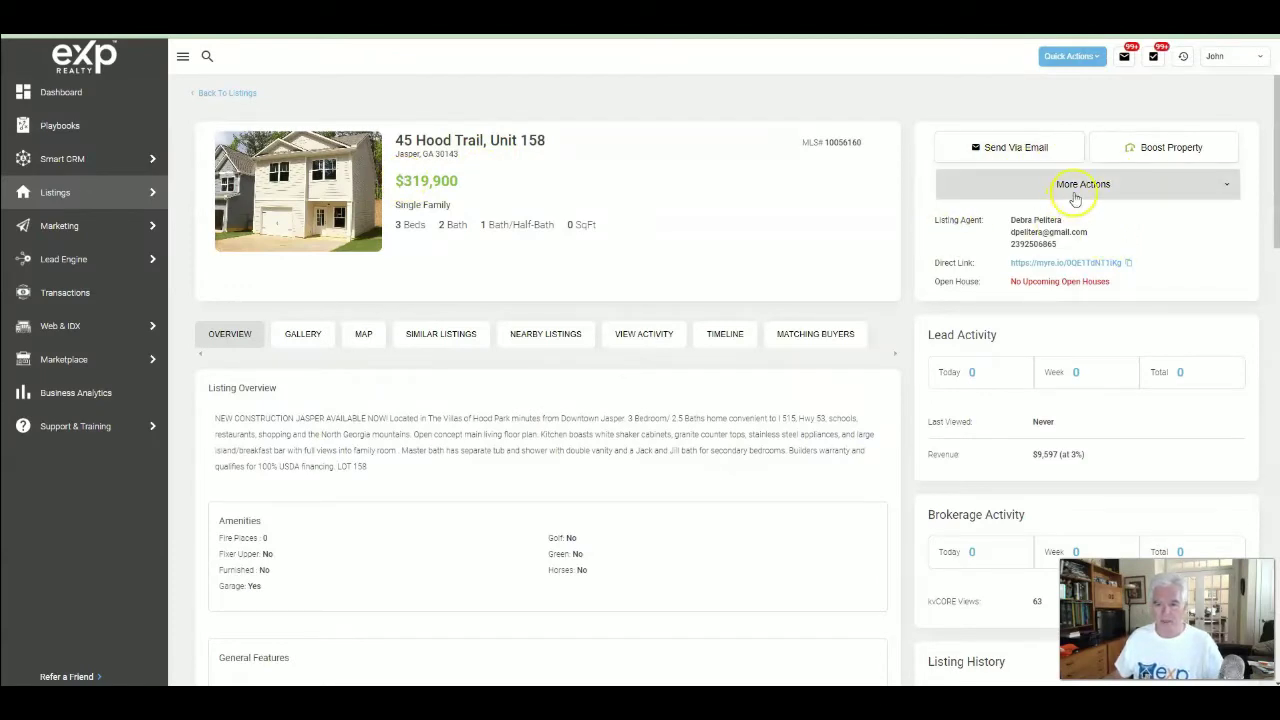
left_click(1073, 195)
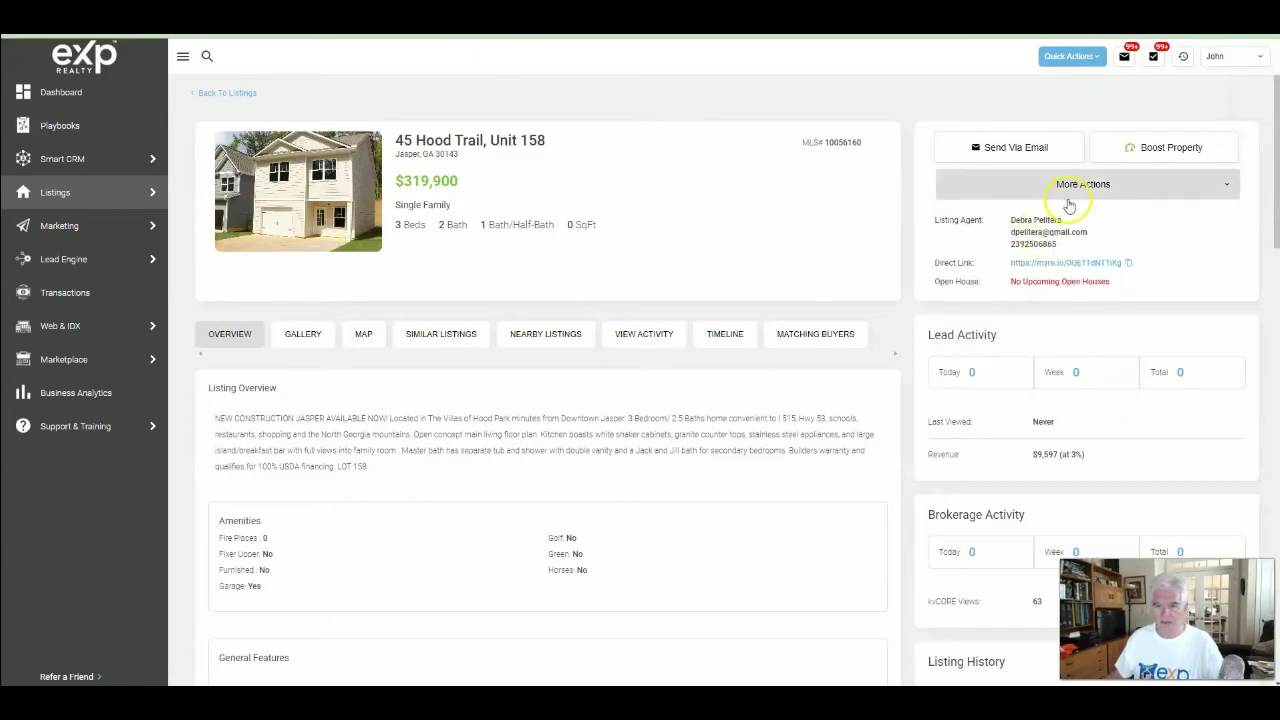
left_click(1075, 190)
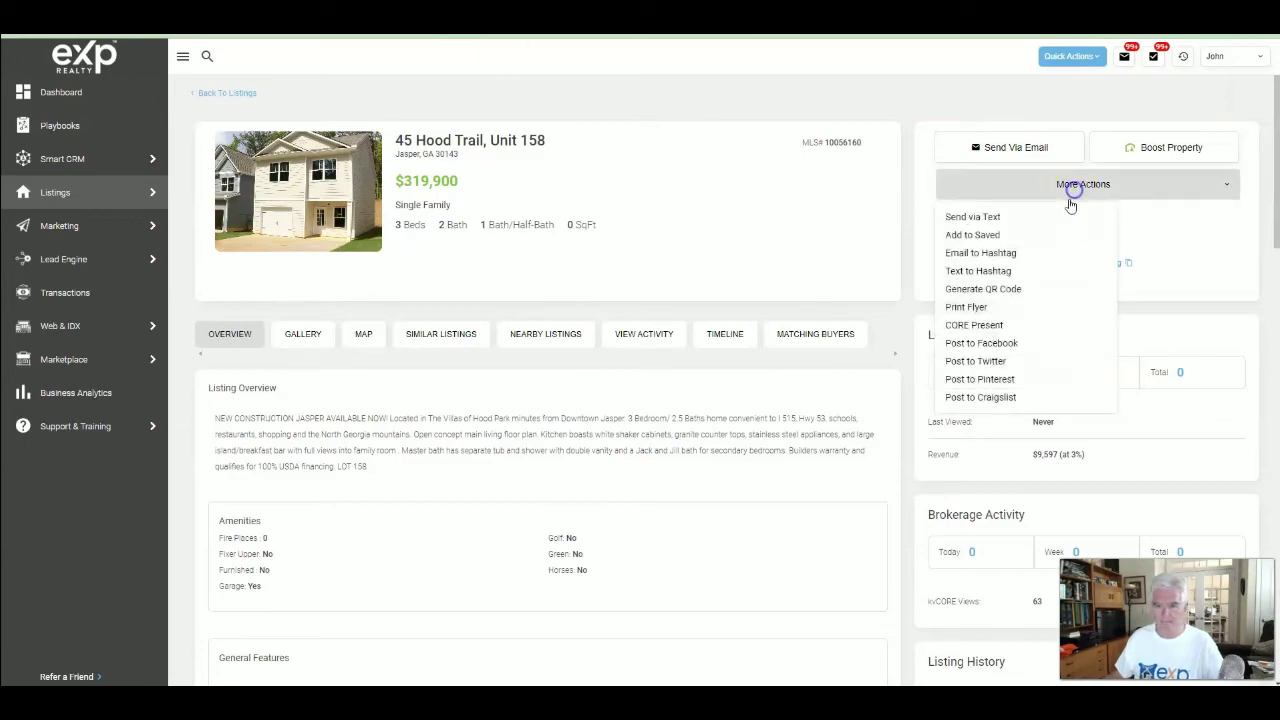
left_click(969, 362)
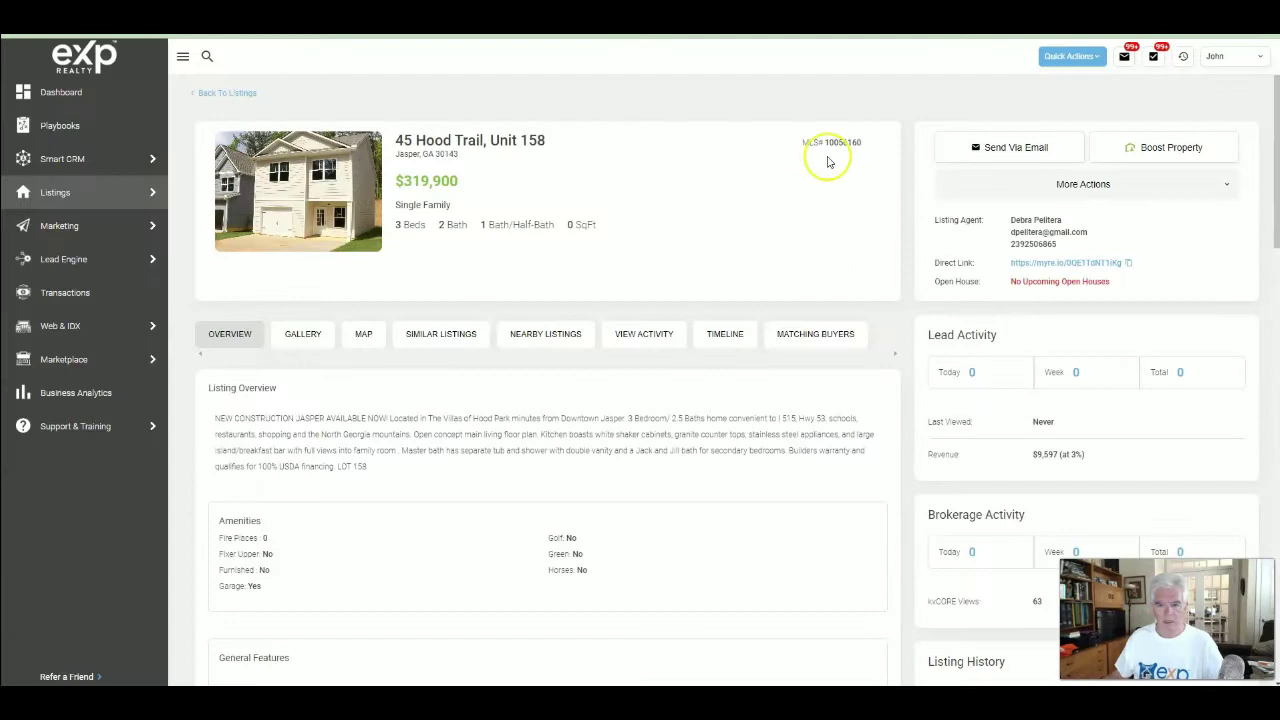
left_click(1025, 186)
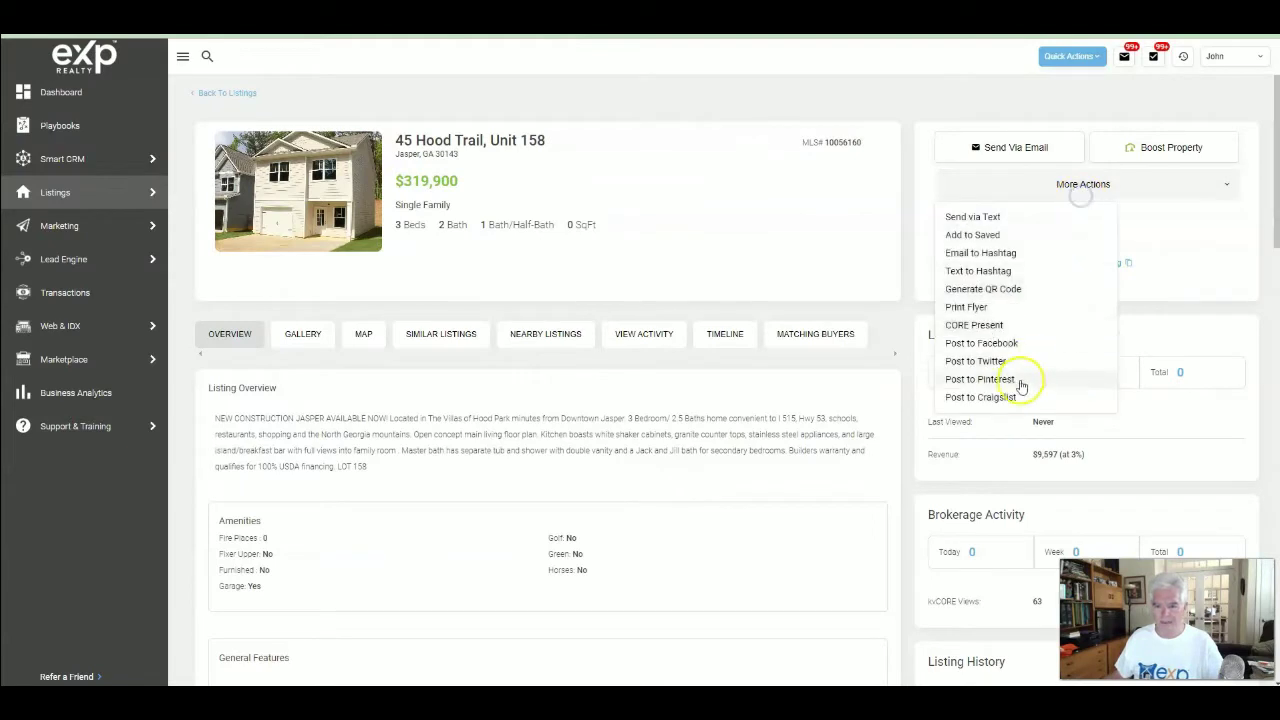
left_click(995, 397)
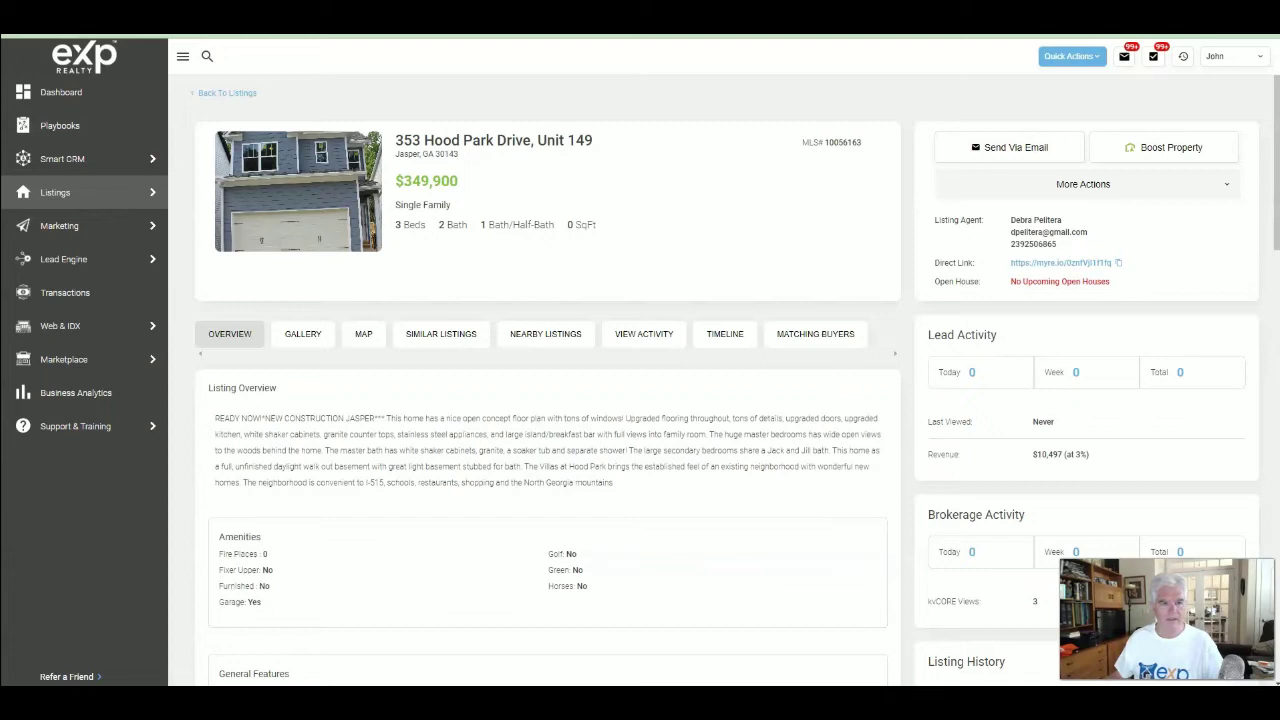
left_click(1128, 264)
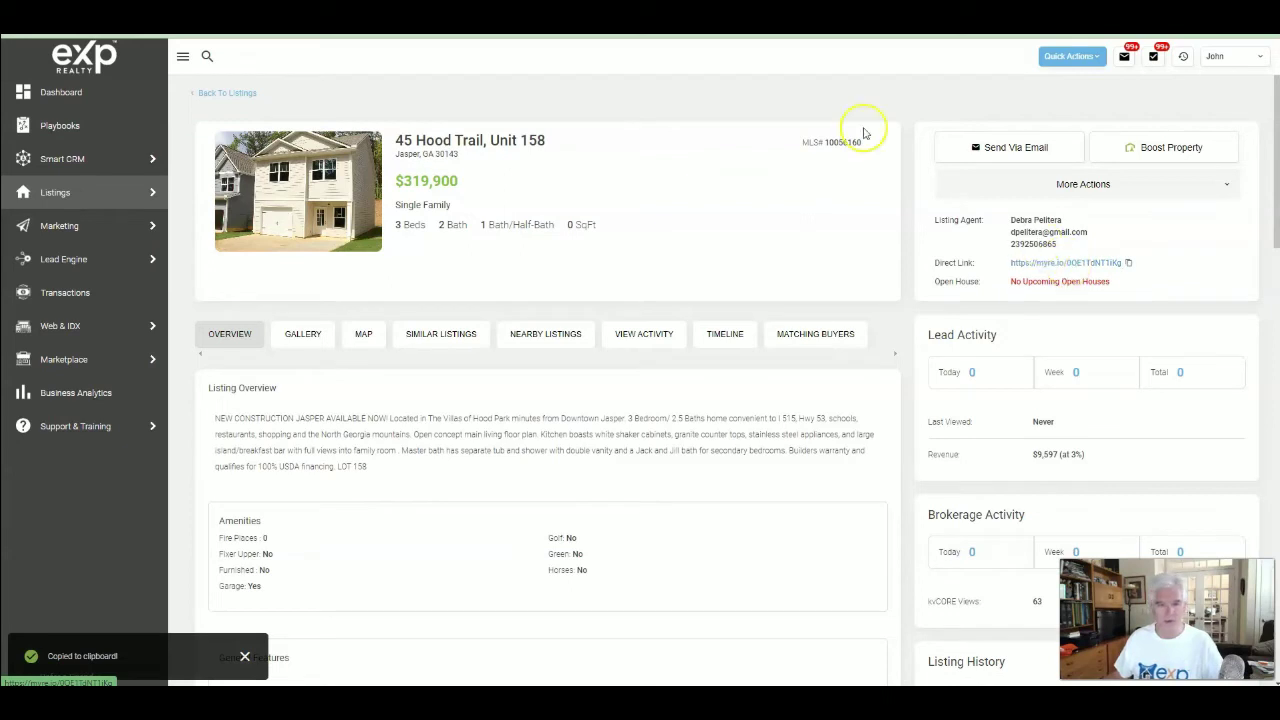
- Open the LinkedIn feed in a new Chrome tab via the 'linked' suggestion
key("ctrl+t")
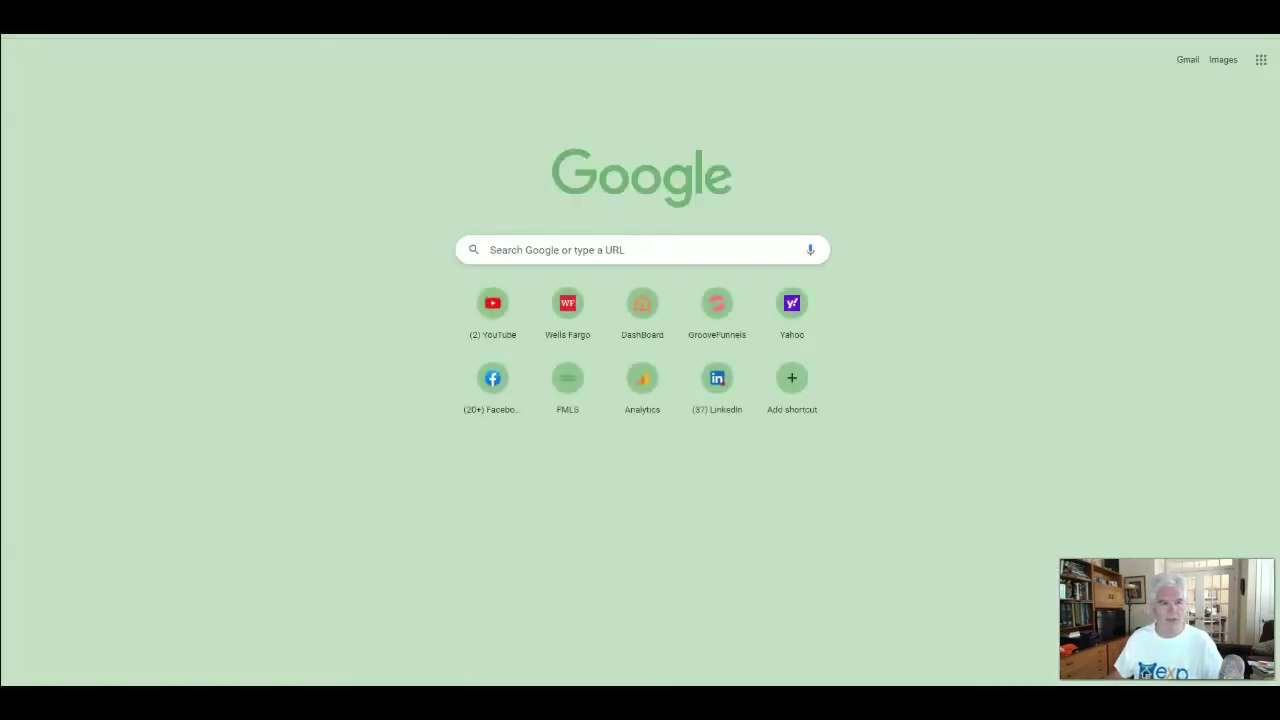
type("link")
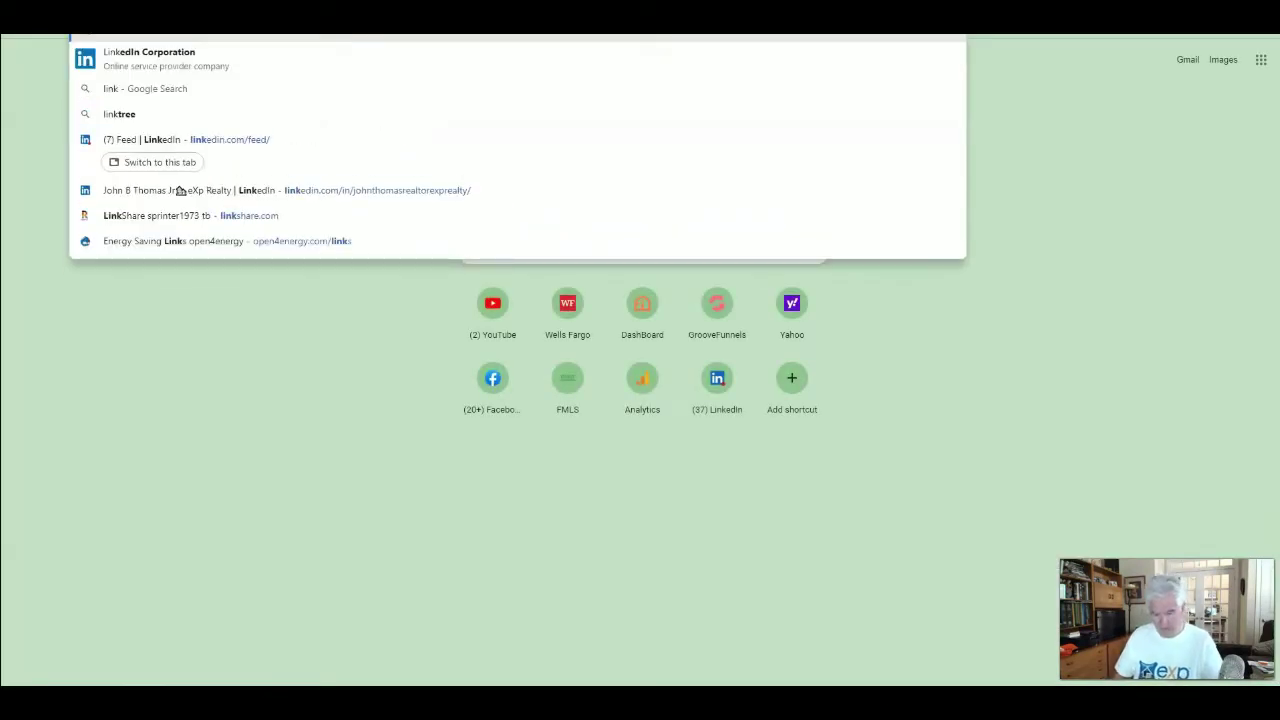
type("ed")
left_click(180, 199)
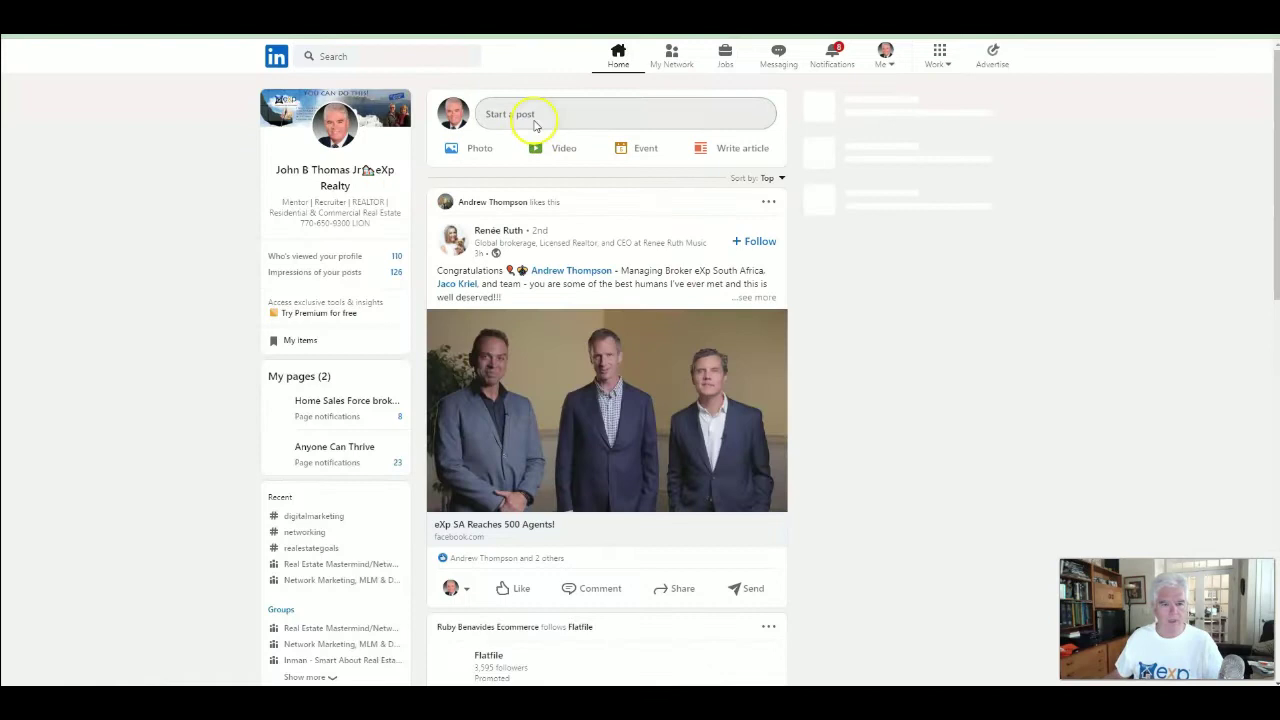
- Start a new LinkedIn post and paste the Hood Trail direct link into it
left_click(535, 118)
right_click(531, 117)
left_click(512, 181)
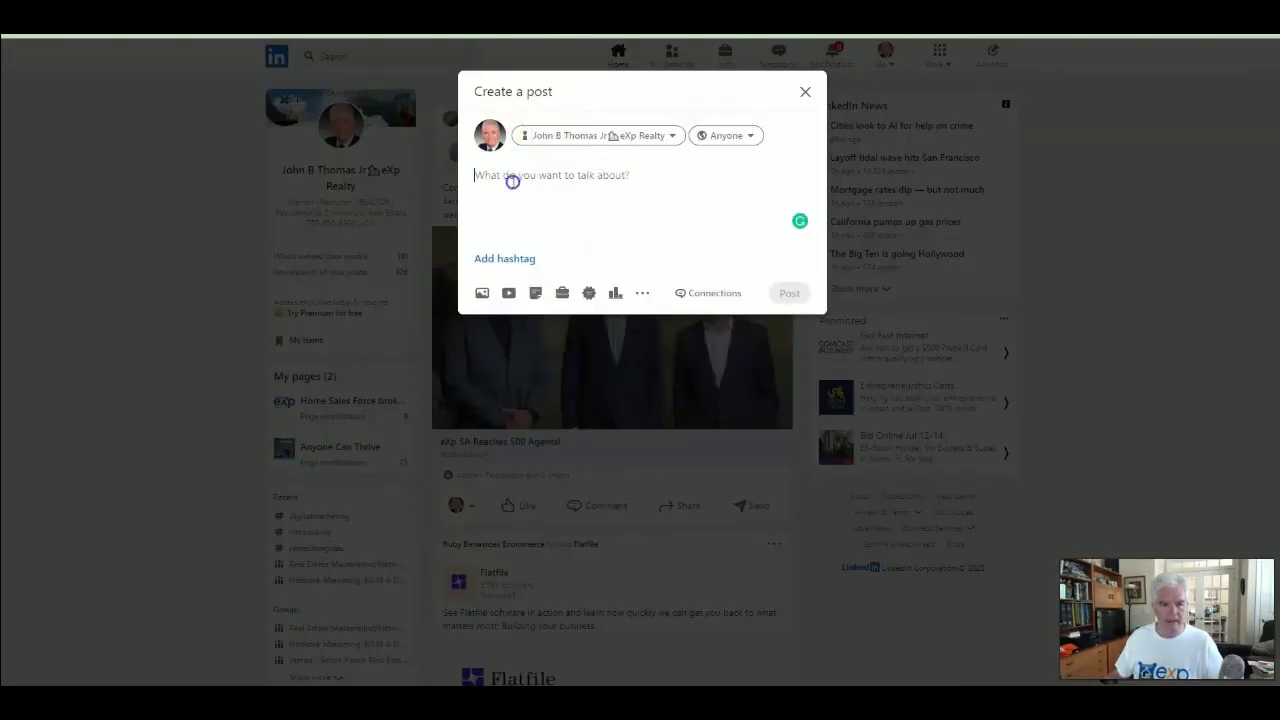
right_click(512, 181)
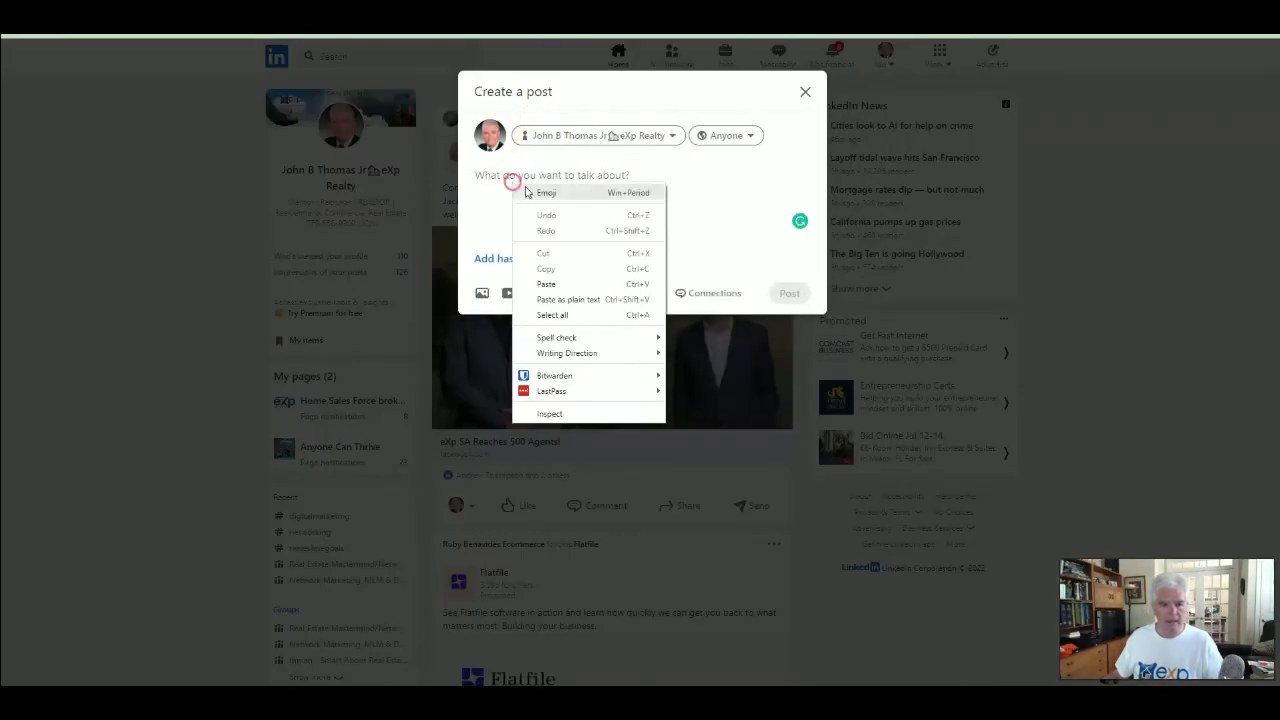
left_click(545, 285)
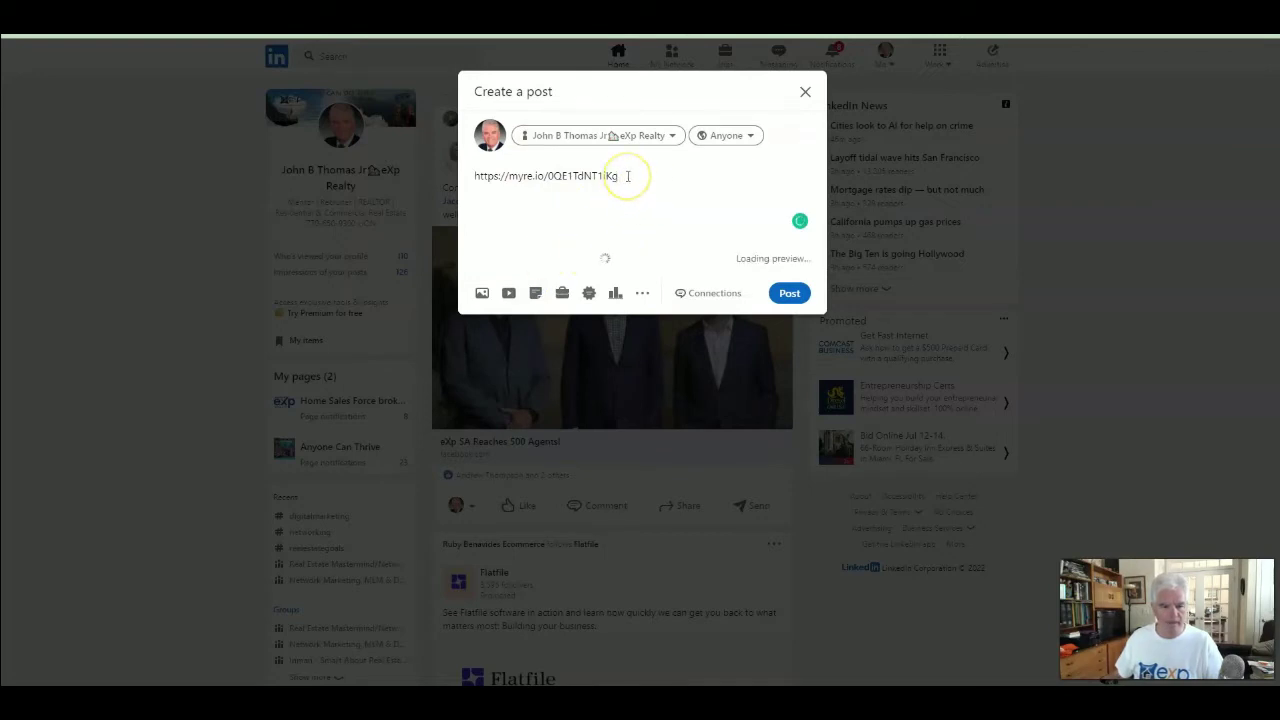
left_click(630, 183)
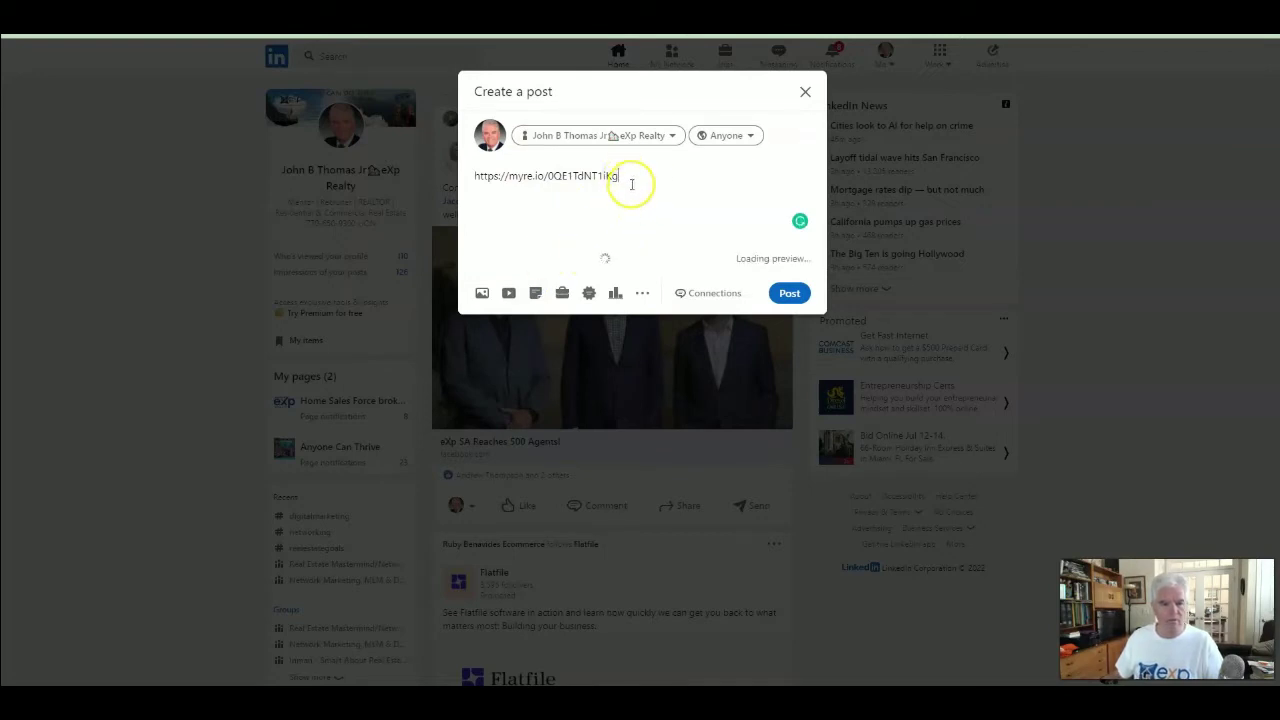
left_click_drag(533, 180, 603, 194)
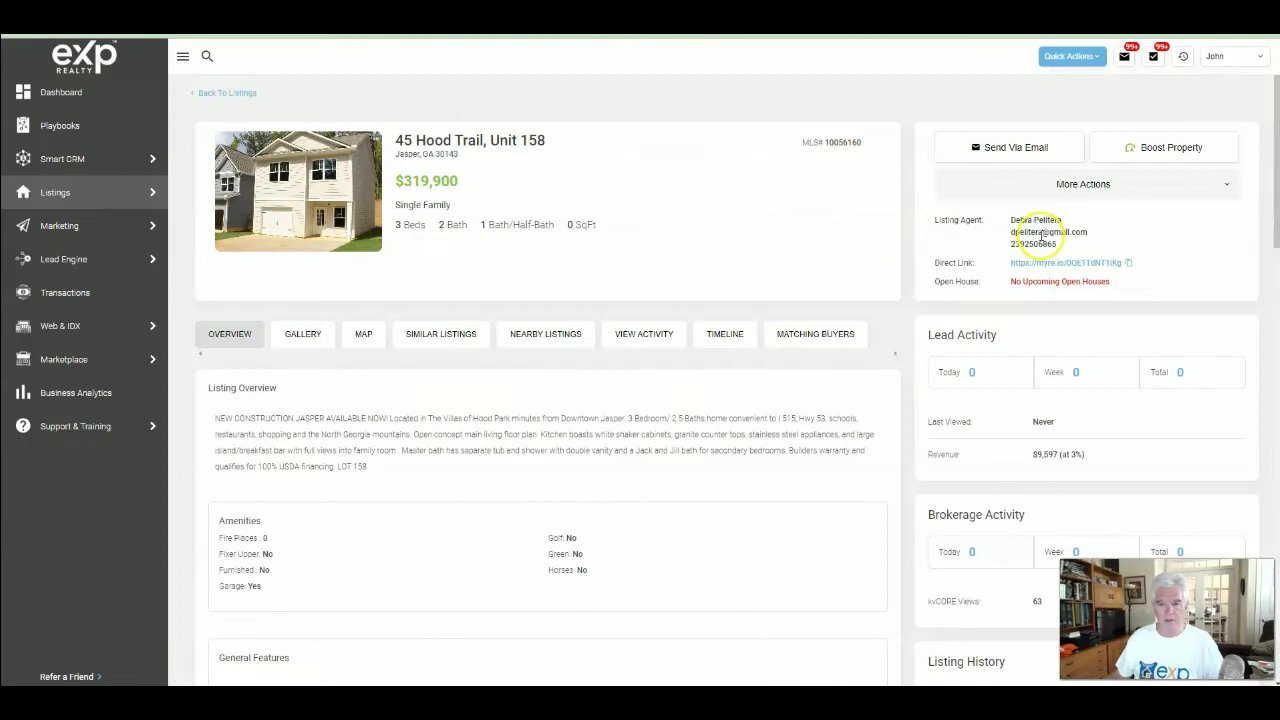
left_click(1064, 185)
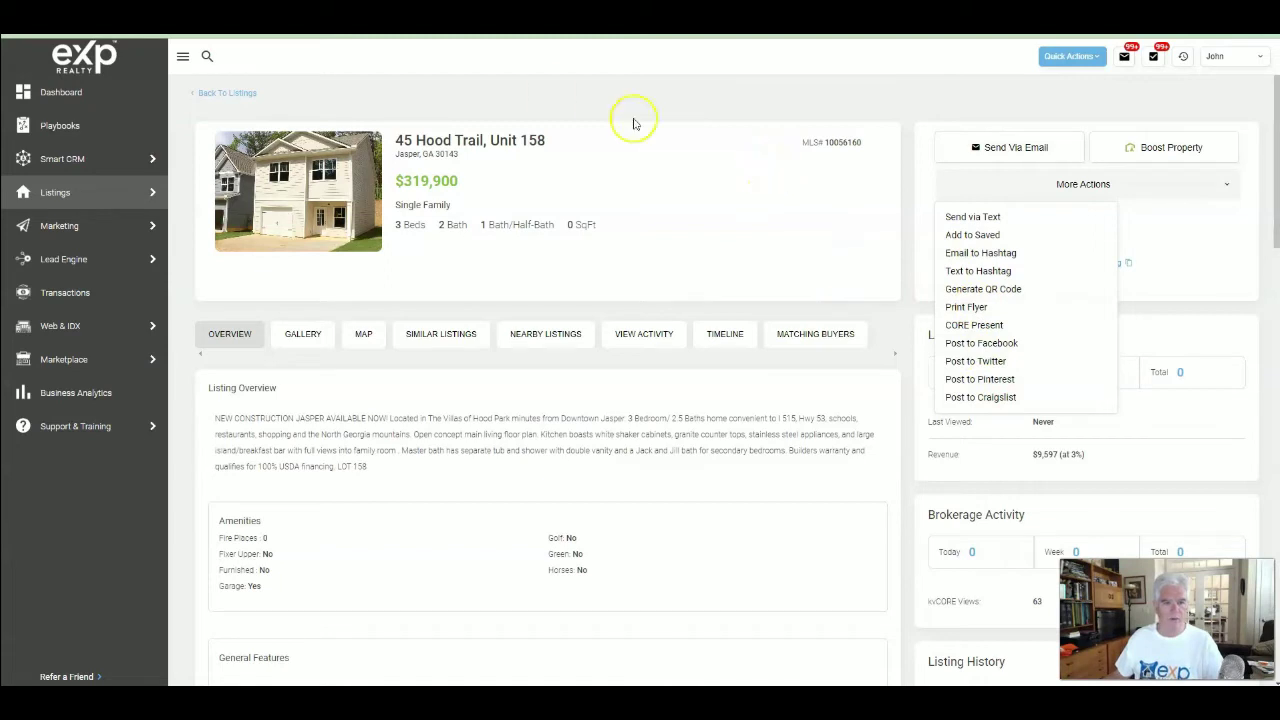
left_click(843, 195)
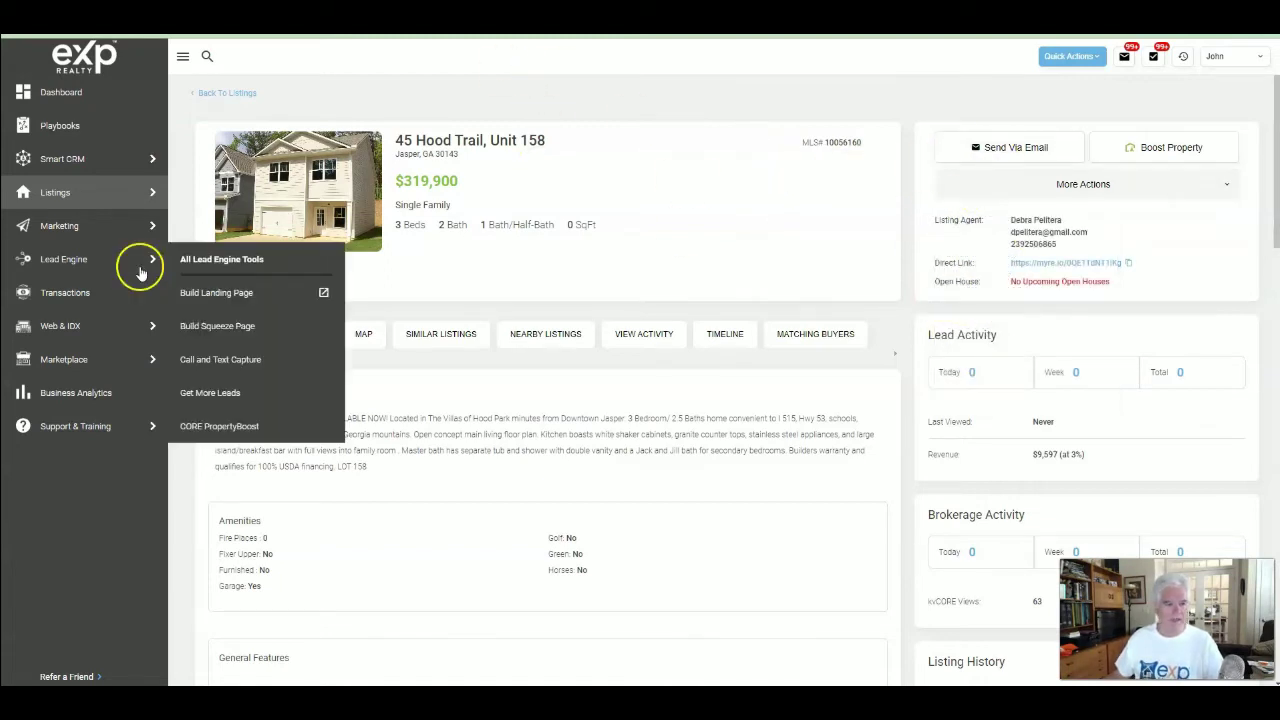